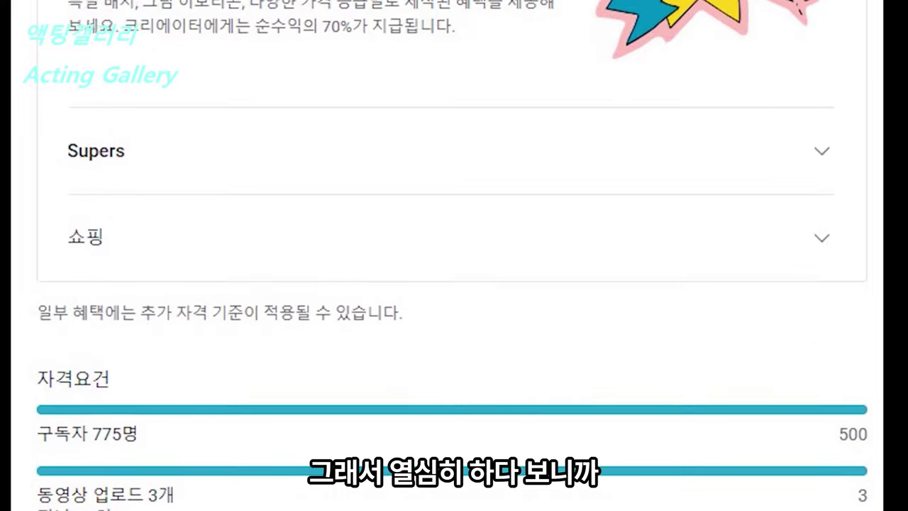
Step: Examine the channel's monetization benefits and its progress on subscribers, uploads, watch hours and Shorts views for both goals
scroll(454, 256, "down", 3)
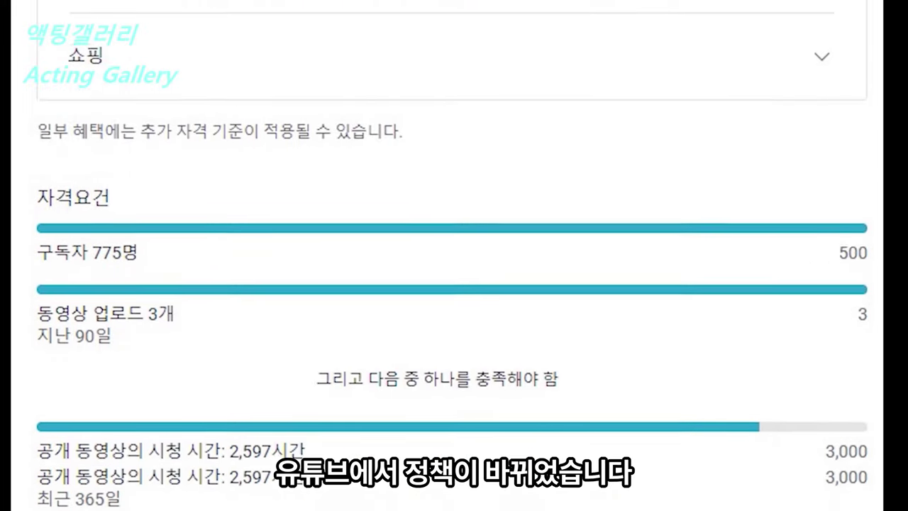
scroll(454, 255, "down", 5)
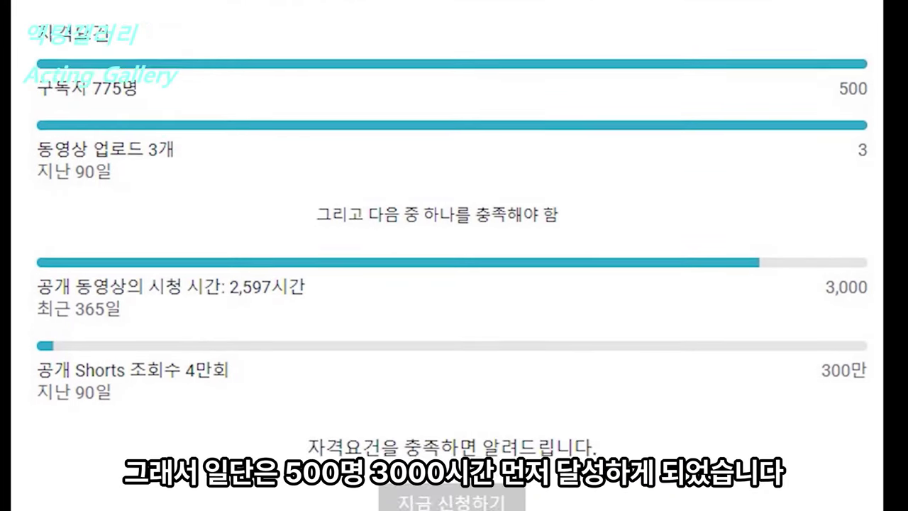
scroll(454, 256, "down", 2)
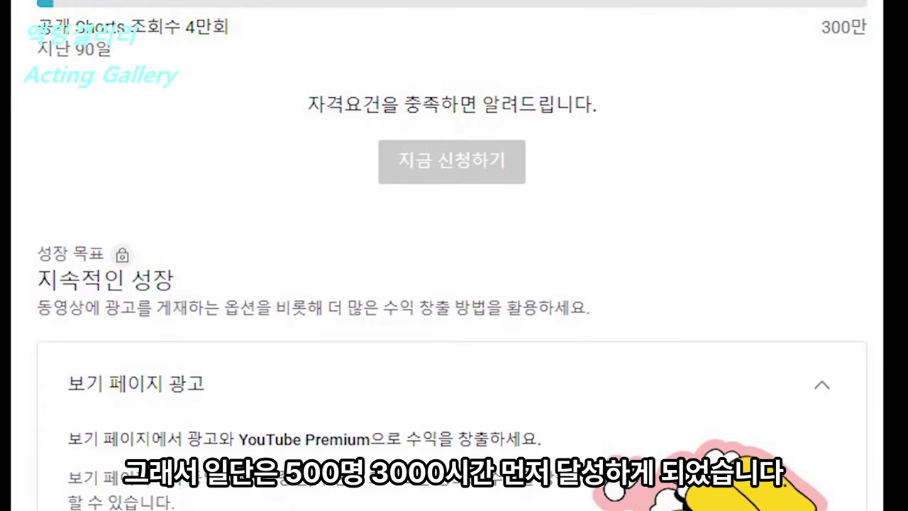
scroll(454, 255, "down", 5)
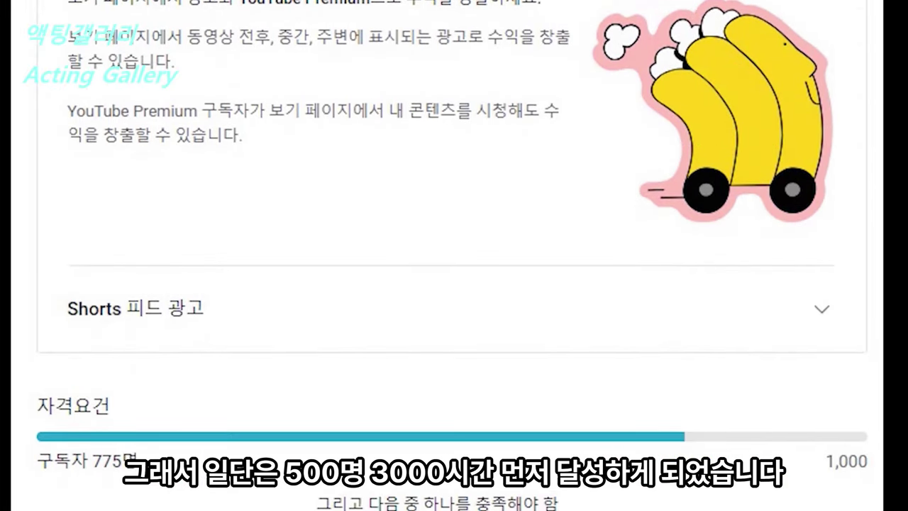
scroll(454, 255, "down", 4)
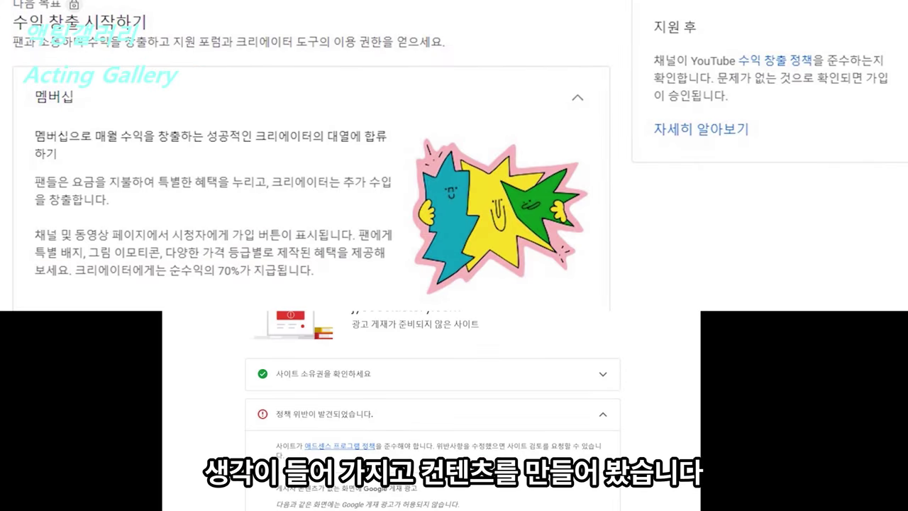
scroll(312, 156, "down", 5)
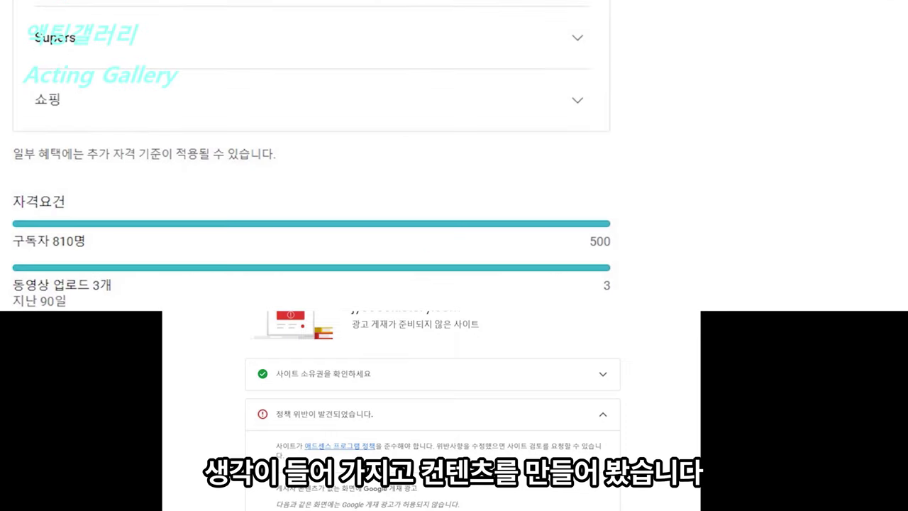
scroll(312, 156, "down", 3)
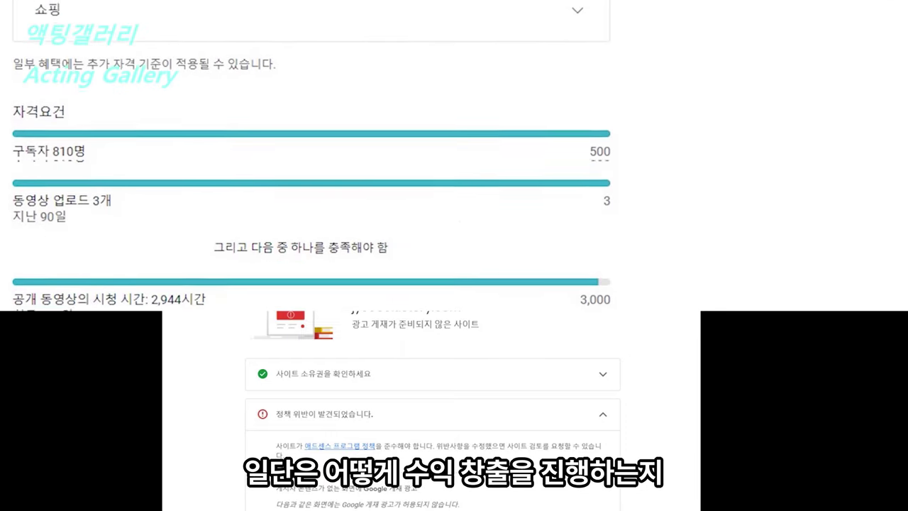
scroll(312, 156, "down", 4)
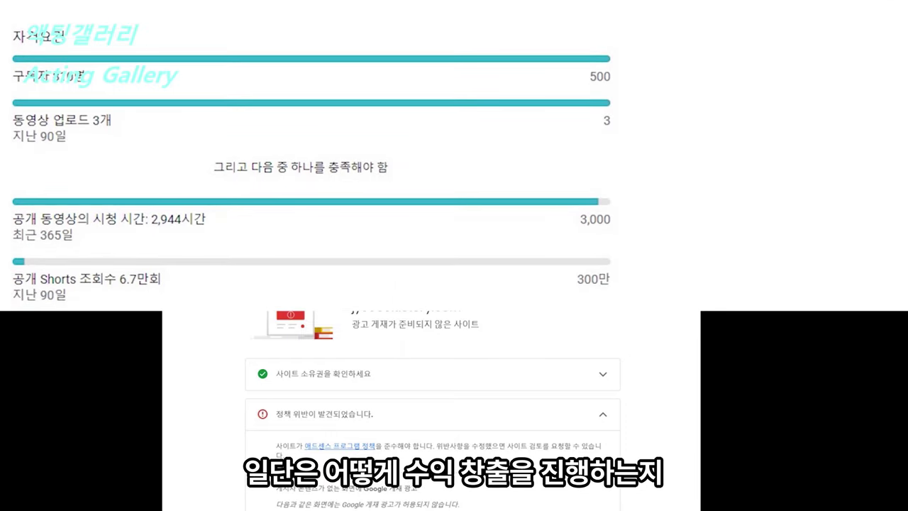
scroll(312, 156, "down", 10)
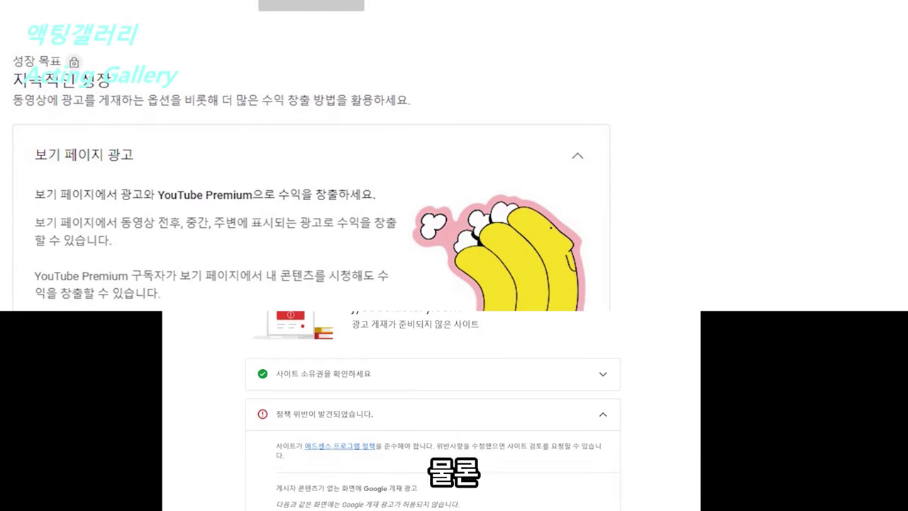
scroll(312, 156, "down", 4)
scroll(312, 156, "down", 5)
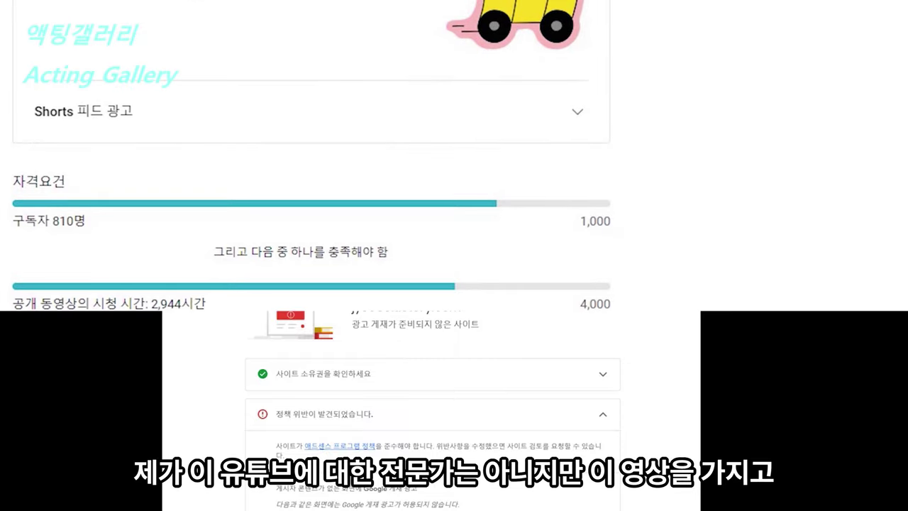
scroll(312, 156, "down", 4)
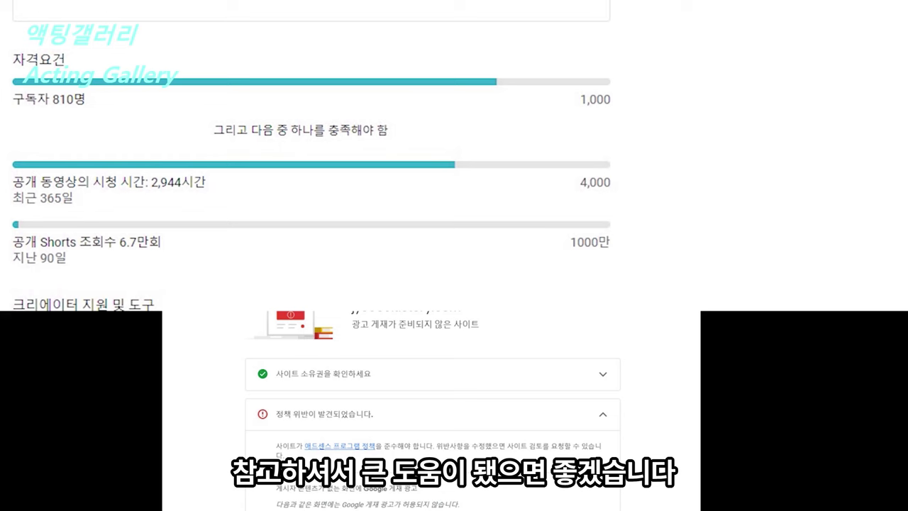
scroll(312, 156, "down", 4)
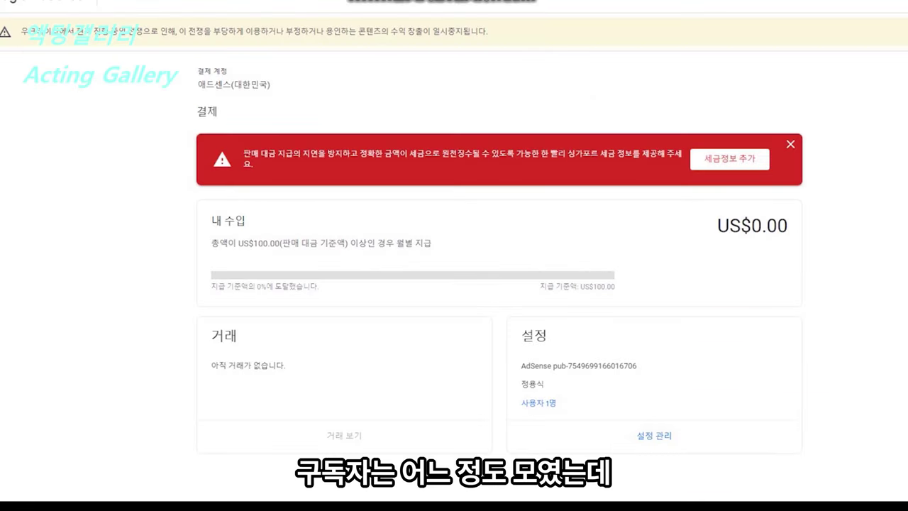
Step: Open tax information management from the AdSense payments page and start adding a tax form for 미국
left_click(730, 159)
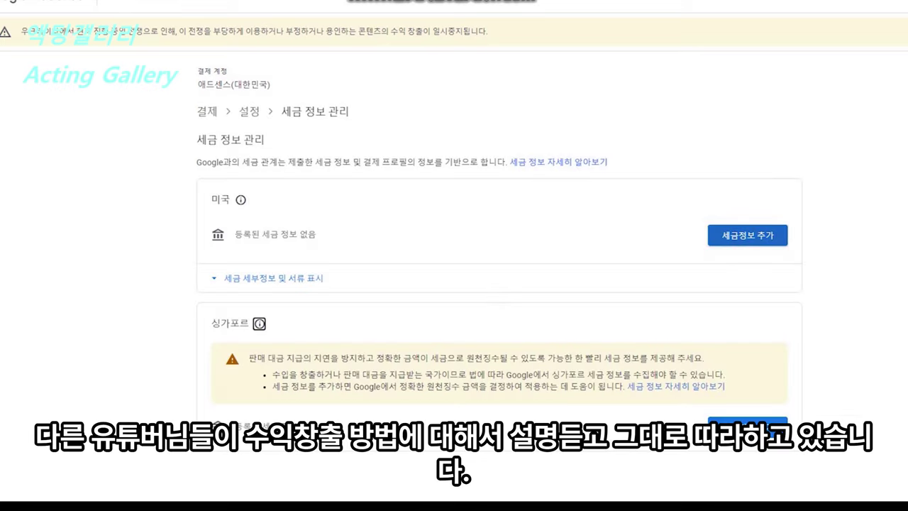
left_click(748, 234)
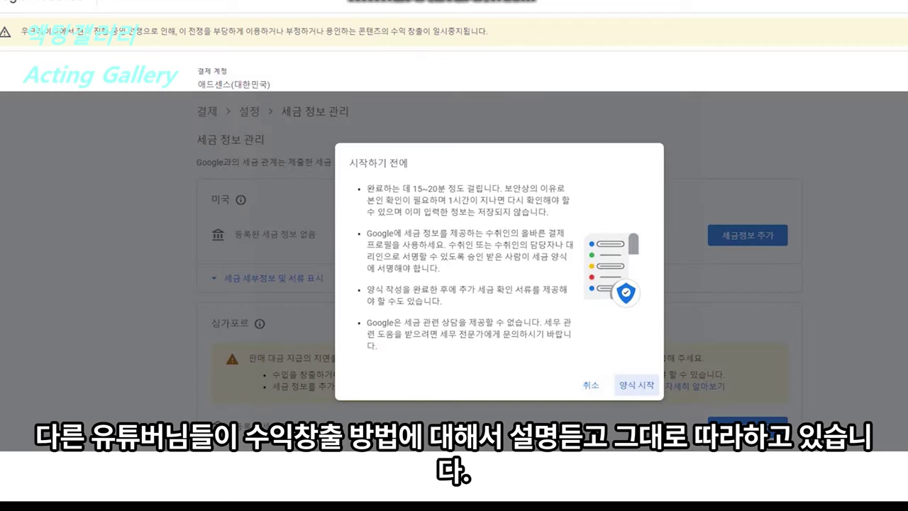
left_click(636, 385)
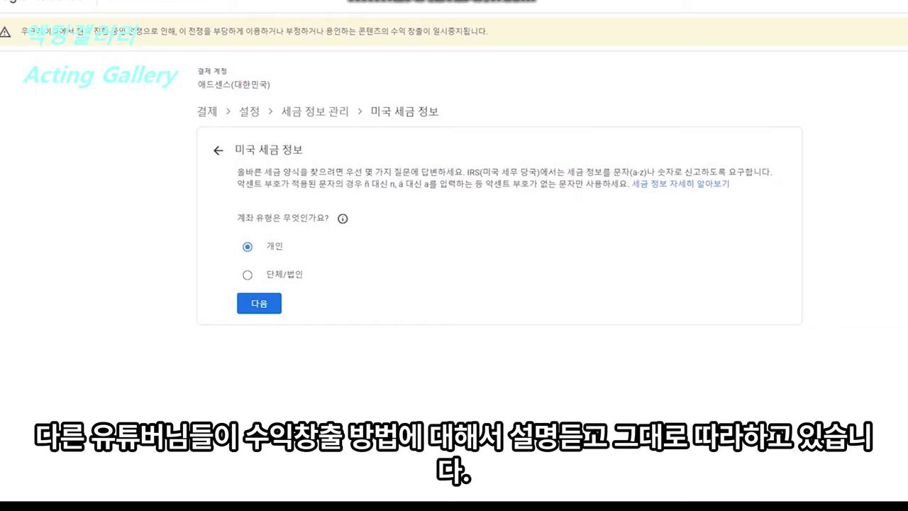
Step: Choose 개인 as the account type, answer 아니요 to US citizenship or residency, and begin the W-8BEN form
left_click(259, 304)
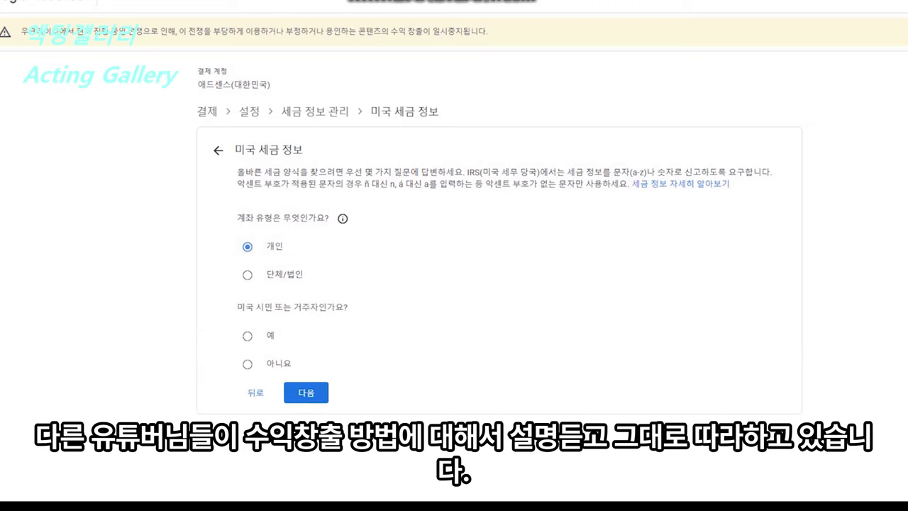
left_click(247, 363)
left_click(247, 437)
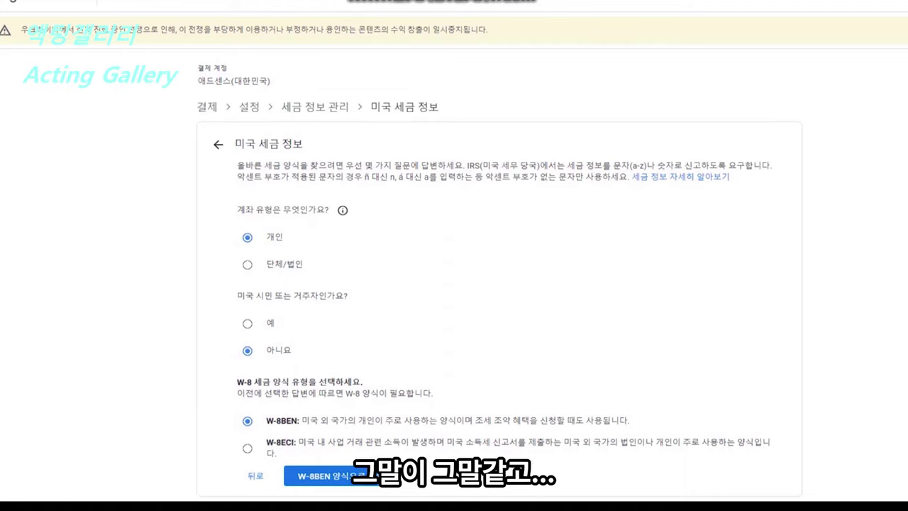
left_click(366, 475)
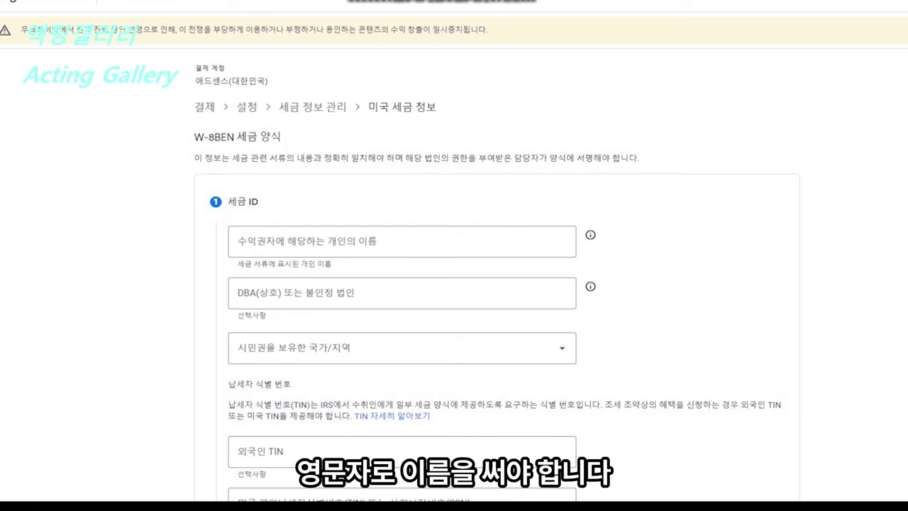
Step: Fill in the Tax ID section with the beneficiary's name and citizenship country 대한민국, leave both TIN fields blank, and continue
left_click(307, 242)
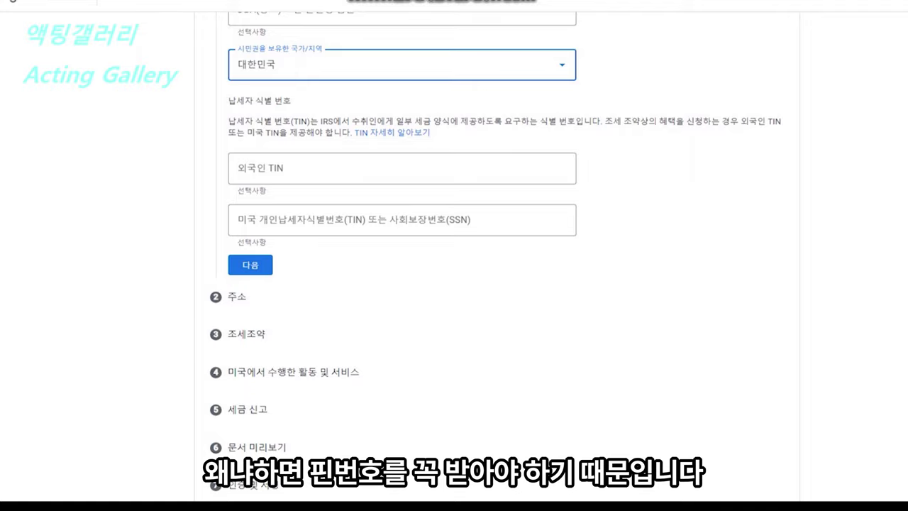
left_click(383, 168)
left_click(343, 220)
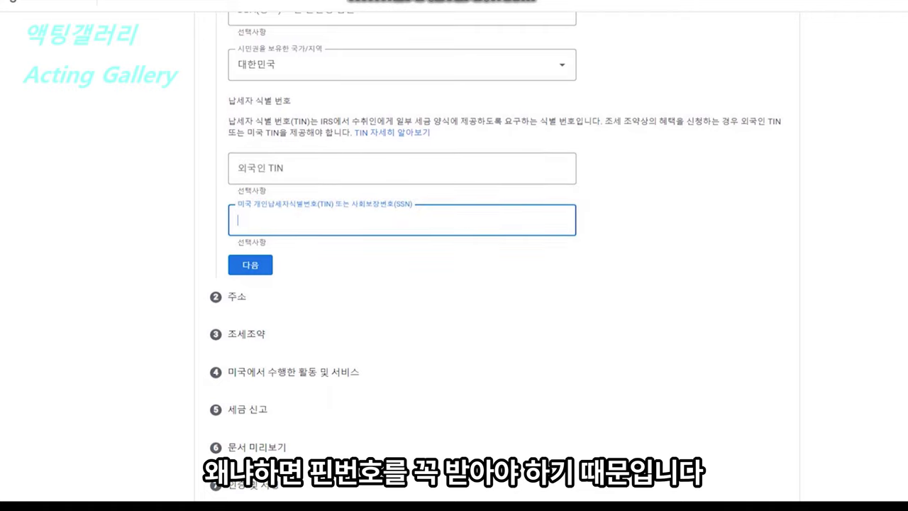
left_click(250, 265)
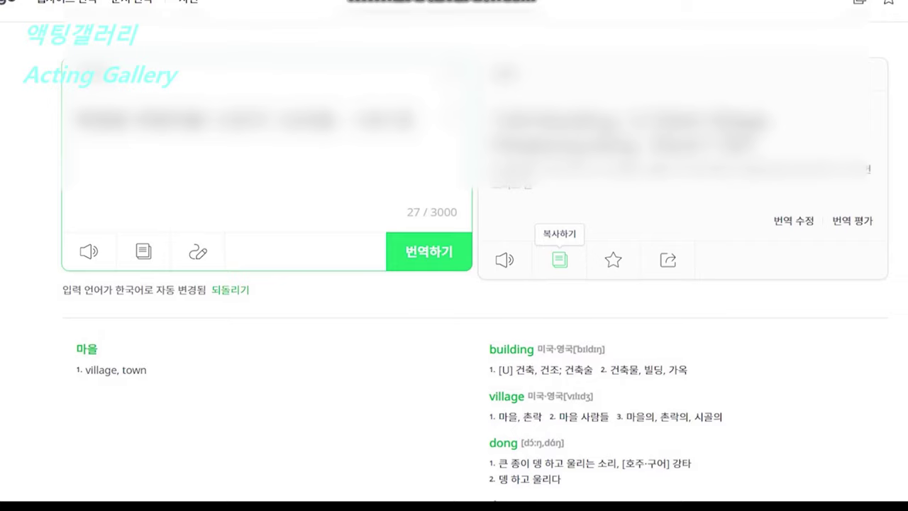
Step: Switch to the online translator and copy the English translation of the residential address
left_click(560, 259)
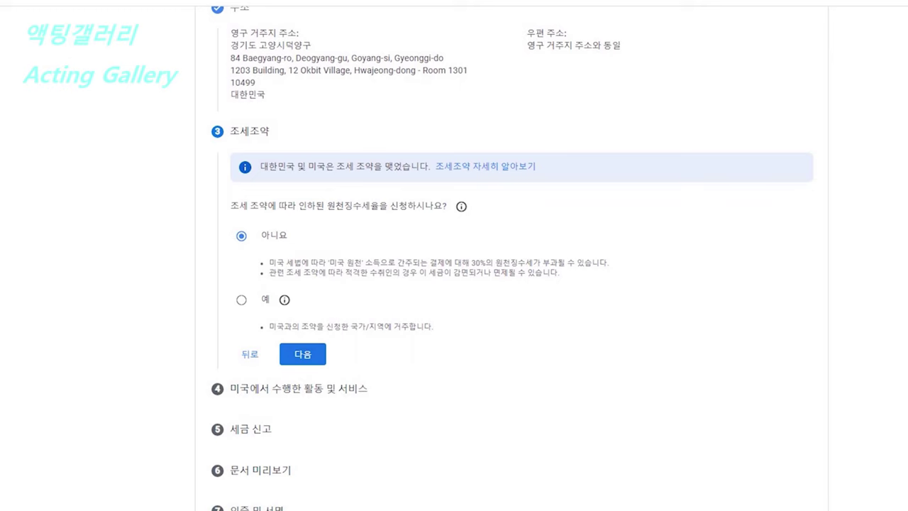
Step: Answer 예 to claiming a reduced withholding rate under the tax treaty and select 대한민국 as the treaty country
left_click(241, 300)
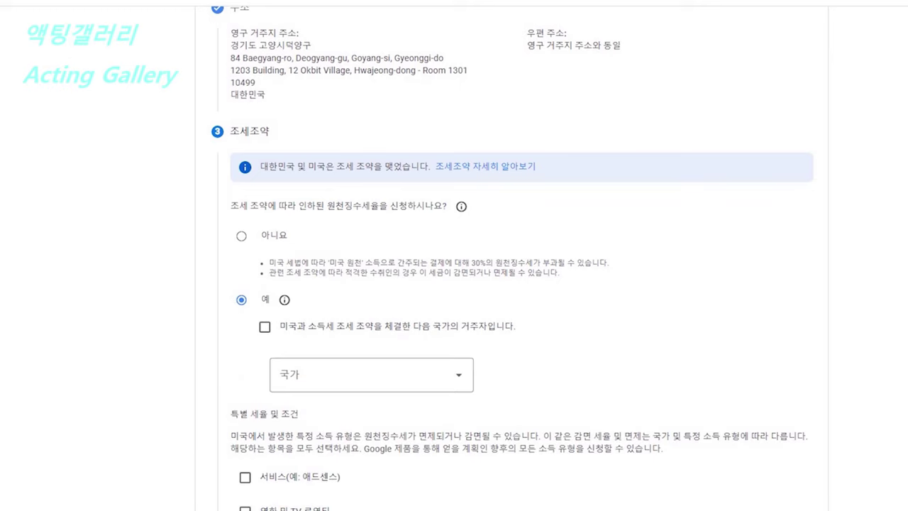
scroll(454, 283, "down", 3)
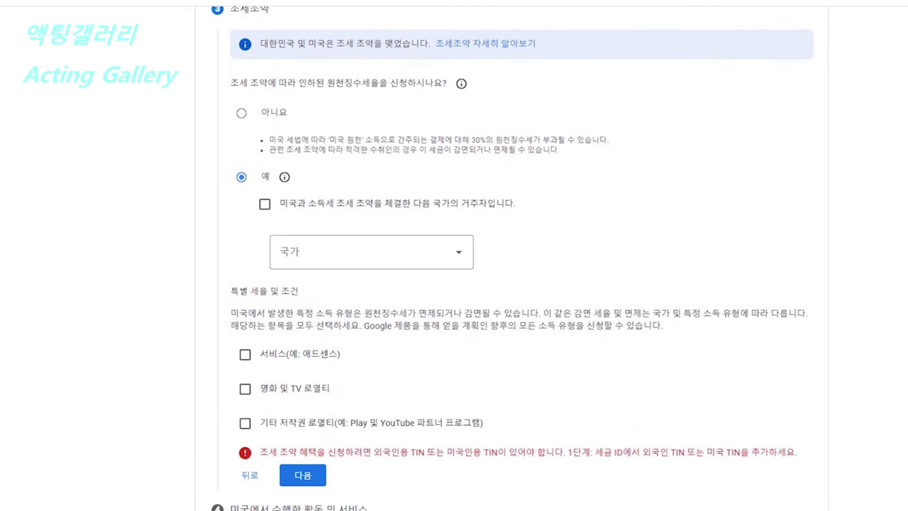
left_click(371, 251)
left_click(300, 490)
Step: Claim the treaty rate for 서비스(예: 애드센스) with 8조 1절 and 0% withholding, and tick its eligibility declaration
left_click(245, 354)
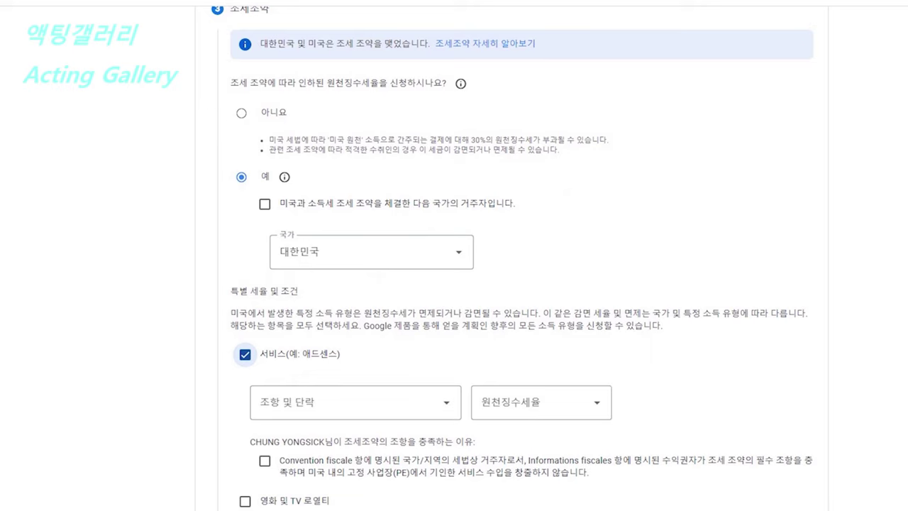
left_click(355, 402)
left_click(280, 439)
left_click(541, 402)
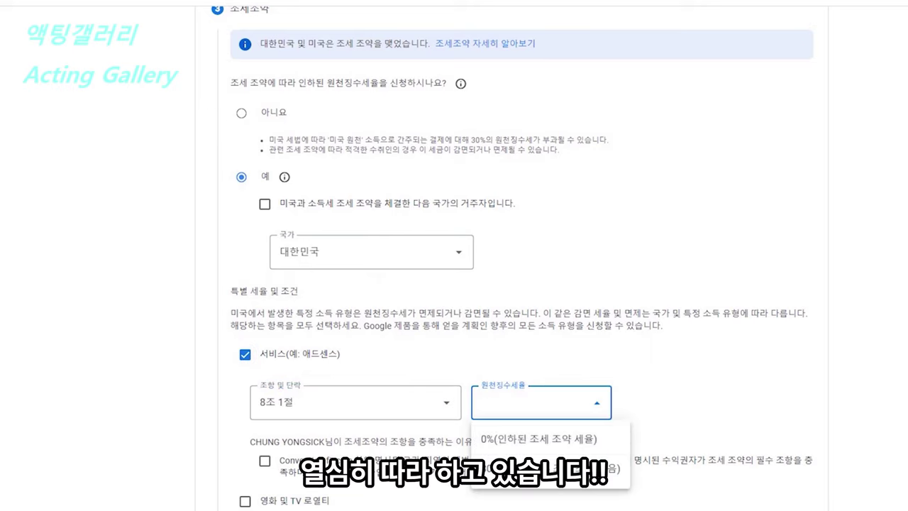
left_click(539, 439)
scroll(539, 439, "down", 3)
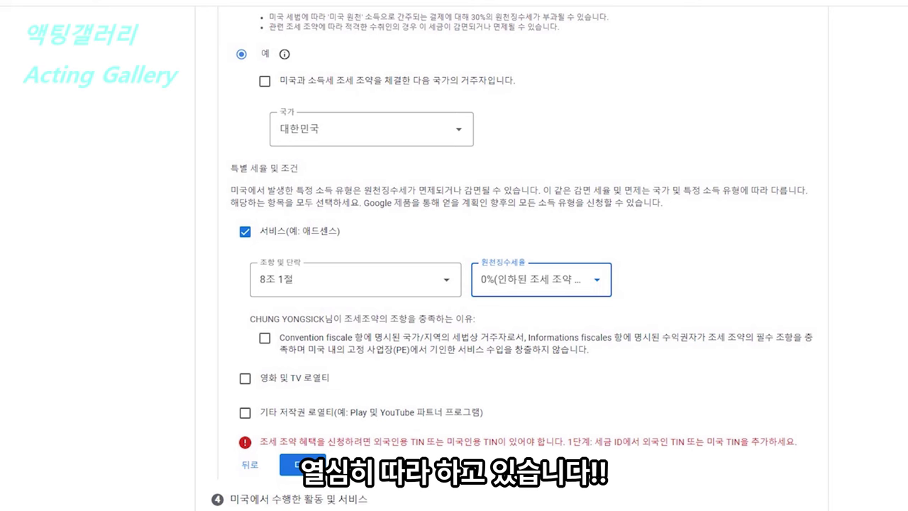
left_click(265, 338)
Step: Claim the treaty rate for 영화 및 TV 로열티 with 14조 2절 and 10% withholding, and tick its eligibility declaration
left_click(245, 378)
scroll(270, 376, "down", 2)
left_click(340, 303)
left_click(283, 342)
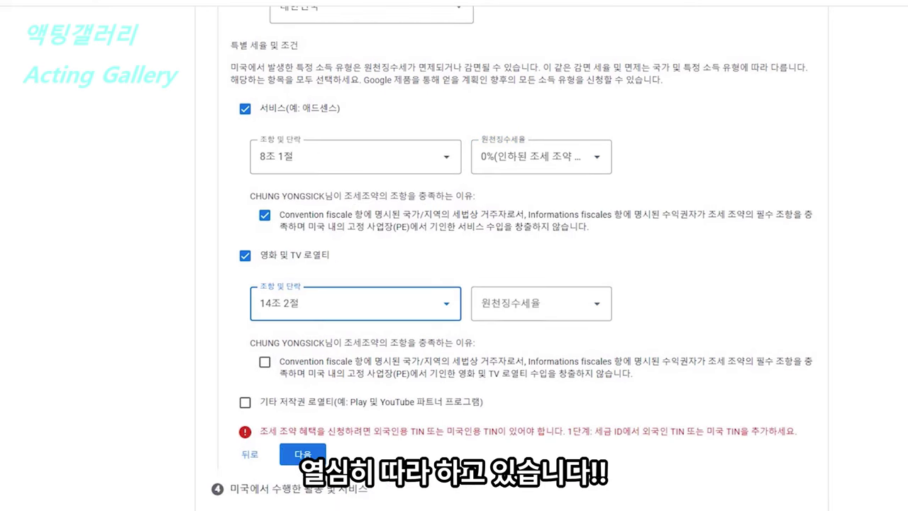
left_click(541, 303)
left_click(539, 342)
left_click(265, 361)
Step: Claim the treaty rate for 기타 저작권 로열티 with 14조 2절 and 10% withholding, and tick its eligibility declaration
scroll(265, 362, "down", 1)
left_click(245, 341)
left_click(354, 388)
left_click(283, 426)
left_click(541, 389)
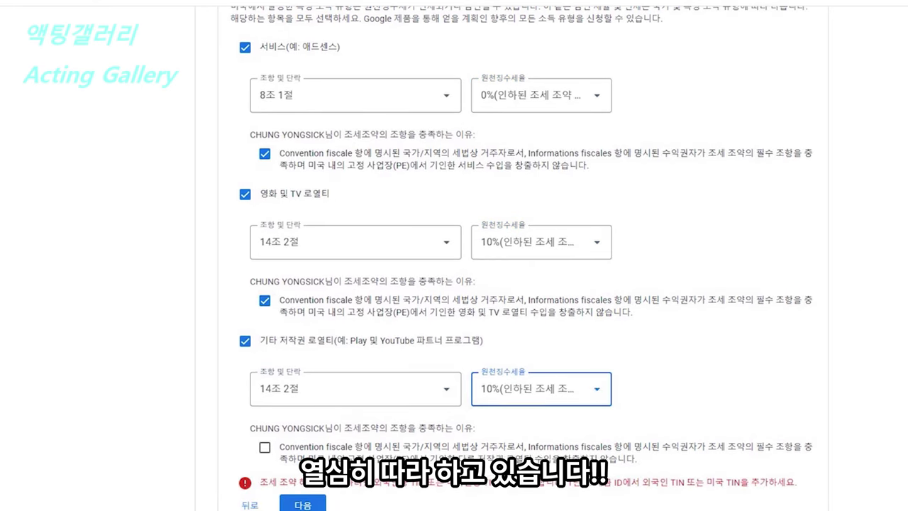
left_click(264, 447)
Step: Try to advance past the tax treaty section and tick the declaration of residency in a US treaty country
scroll(283, 432, "down", 3)
left_click(302, 353)
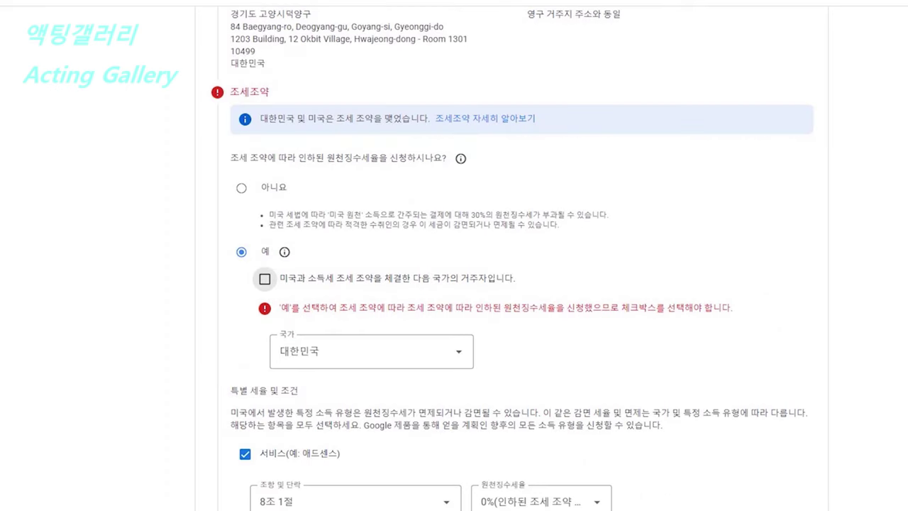
left_click(265, 279)
Step: Review the completed treaty claims, try again to continue to the next section, and check the TIN requirement for treaty benefits
scroll(453, 284, "down", 8)
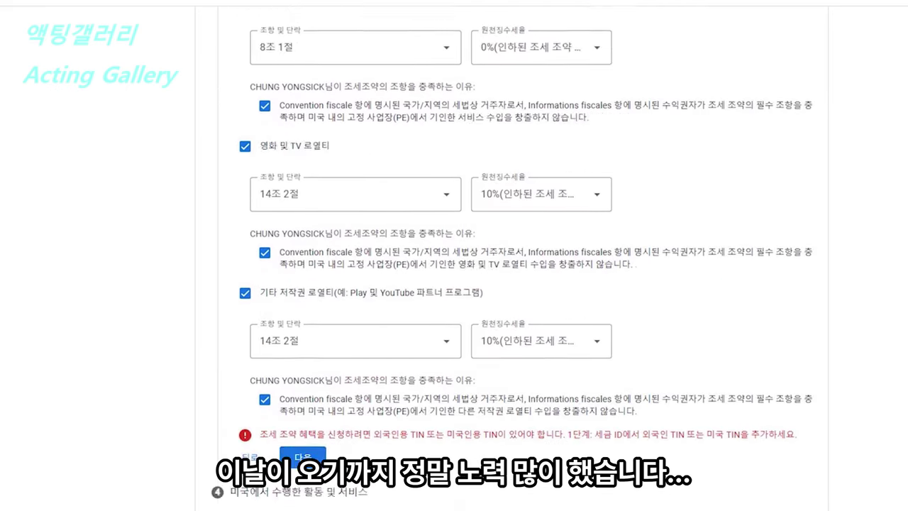
scroll(454, 283, "up", 8)
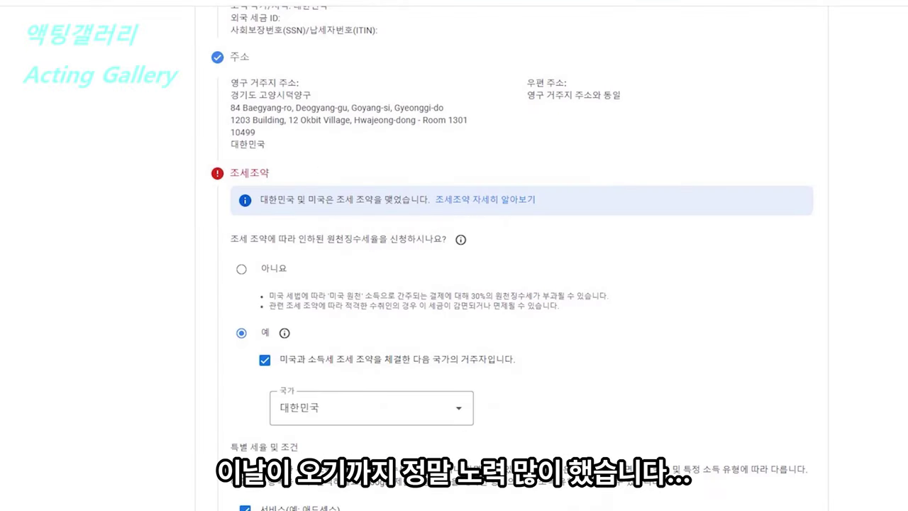
scroll(454, 284, "down", 3)
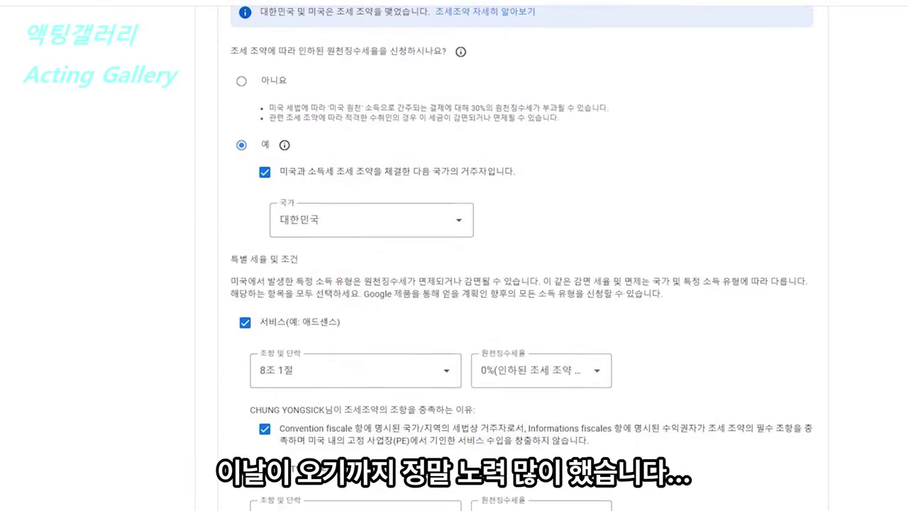
scroll(454, 283, "down", 7)
left_click(303, 354)
left_click_drag(568, 331, 777, 331)
scroll(525, 284, "up", 8)
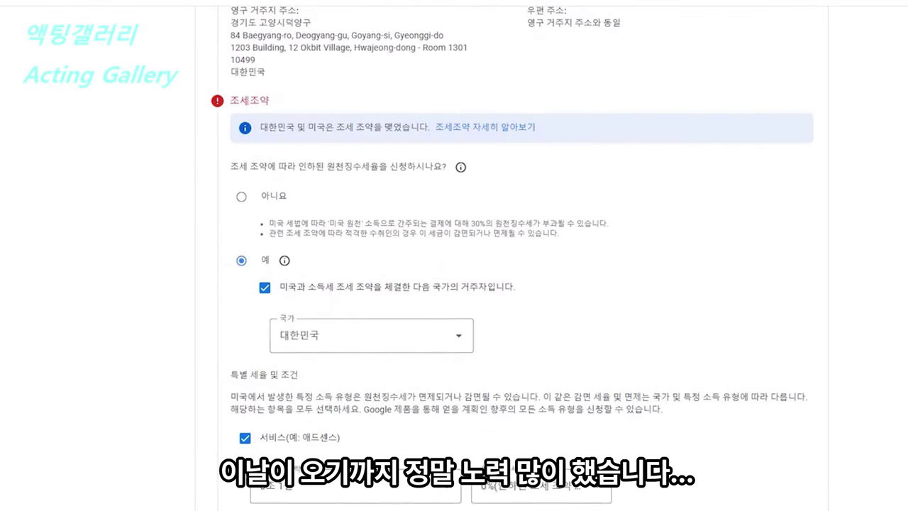
scroll(453, 283, "up", 1)
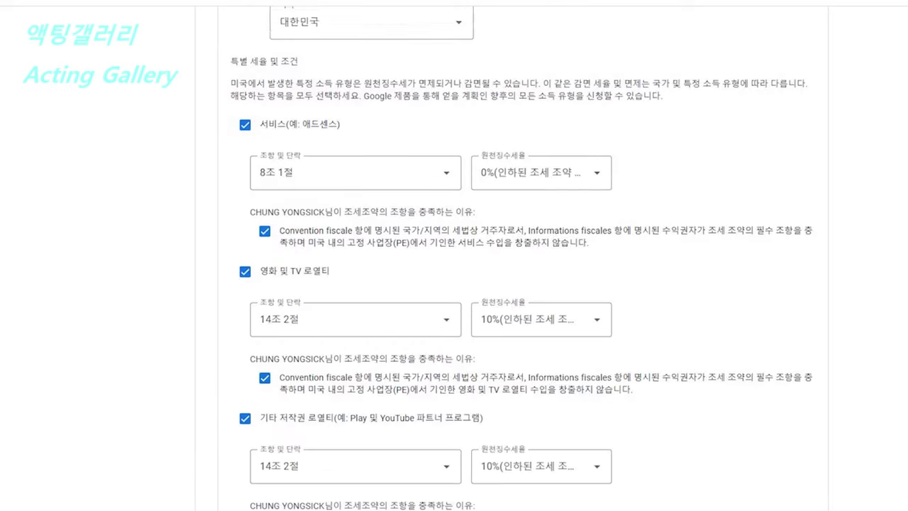
Step: Read the TIN requirement for claiming treaty benefits beneath the treaty claims and go back up the tax form
scroll(511, 256, "down", 3)
left_click_drag(288, 331, 796, 331)
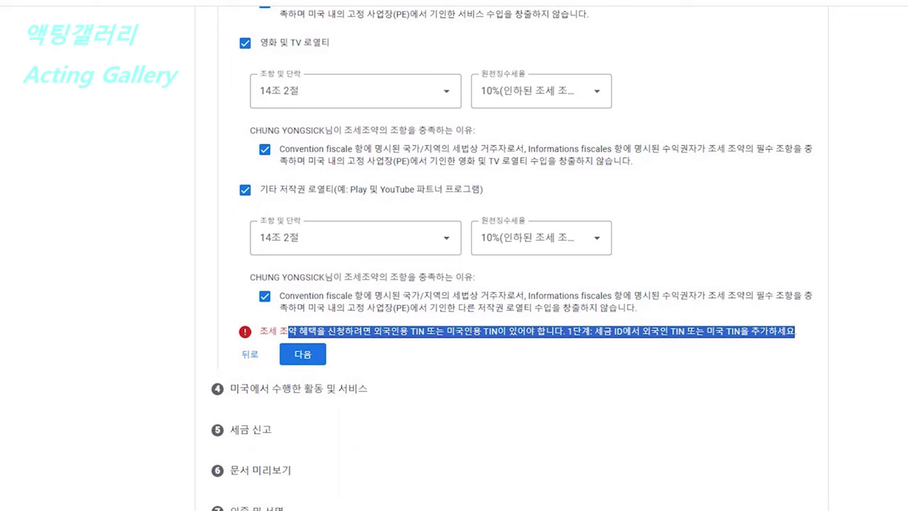
scroll(796, 331, "up", 7)
scroll(521, 255, "up", 5)
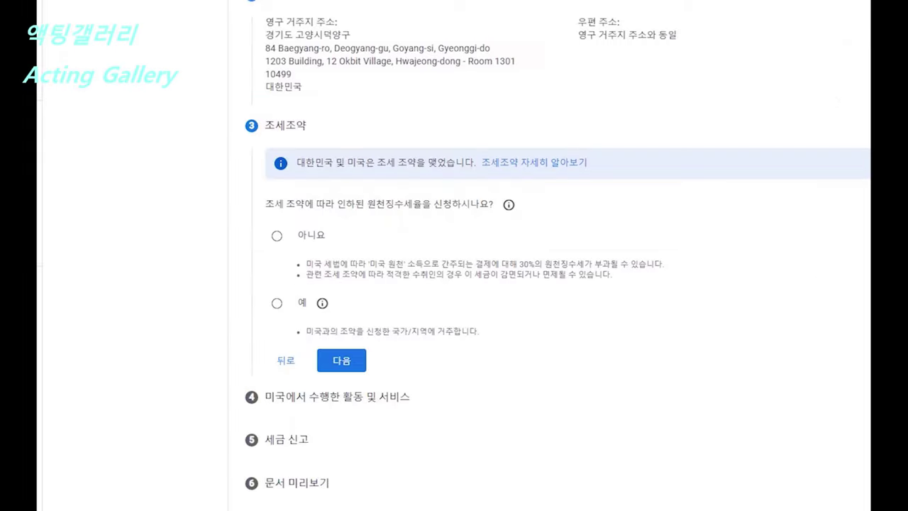
Step: Claim reduced withholding under the tax treaty, tick the treaty-country residency declaration, and choose 대한민국 as the country
left_click(274, 302)
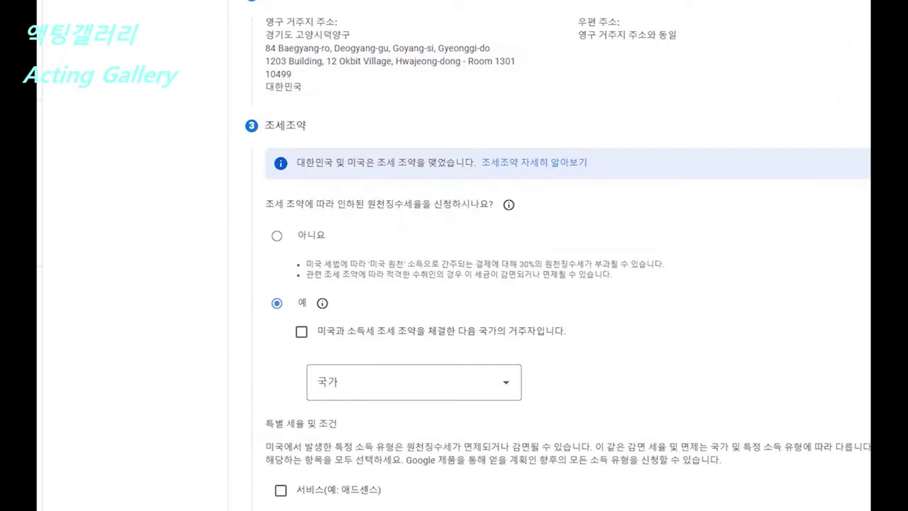
left_click(300, 328)
scroll(454, 283, "down", 3)
left_click(414, 253)
scroll(362, 316, "down", 2)
left_click(337, 378)
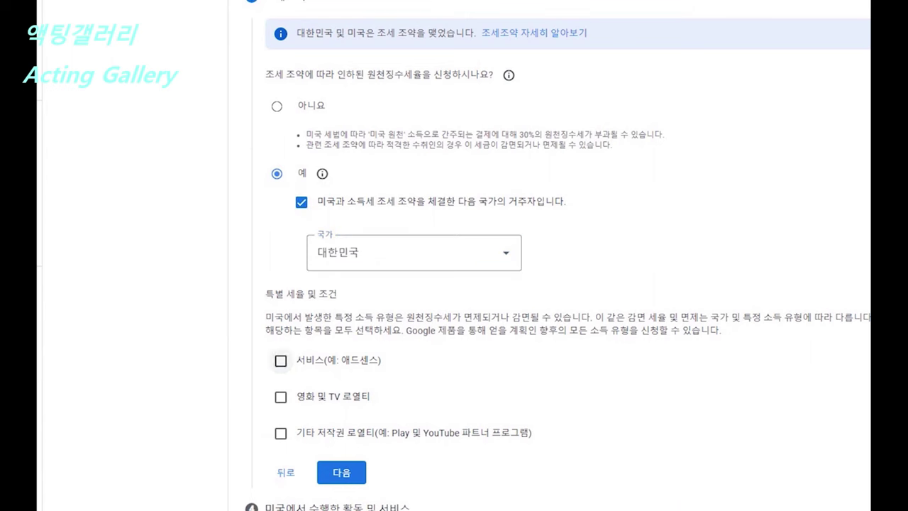
Step: Claim the treaty rate for 서비스(예: 애드센스) with 8조 1절 and 0% withholding, and tick its eligibility declaration
left_click(281, 360)
left_click(397, 411)
left_click(316, 450)
left_click(593, 411)
left_click(574, 452)
scroll(453, 283, "down", 3)
left_click(302, 279)
Step: Add 영화 및 TV 로열티 to the treaty claims with 14조 2절 and 10% withholding, and tick its eligibility declaration
left_click(281, 320)
left_click(398, 372)
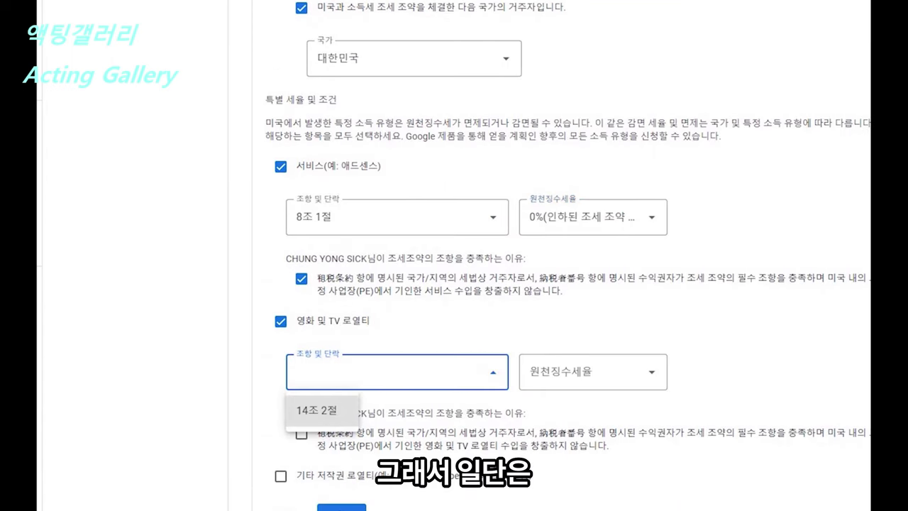
left_click(317, 410)
left_click(593, 372)
left_click(582, 410)
left_click(301, 279)
Step: Add 기타 저작권 로열티 to the treaty claims with 14조 2절 and 10% withholding, and tick its eligibility declaration
left_click(280, 320)
left_click(395, 370)
left_click(314, 409)
left_click(300, 431)
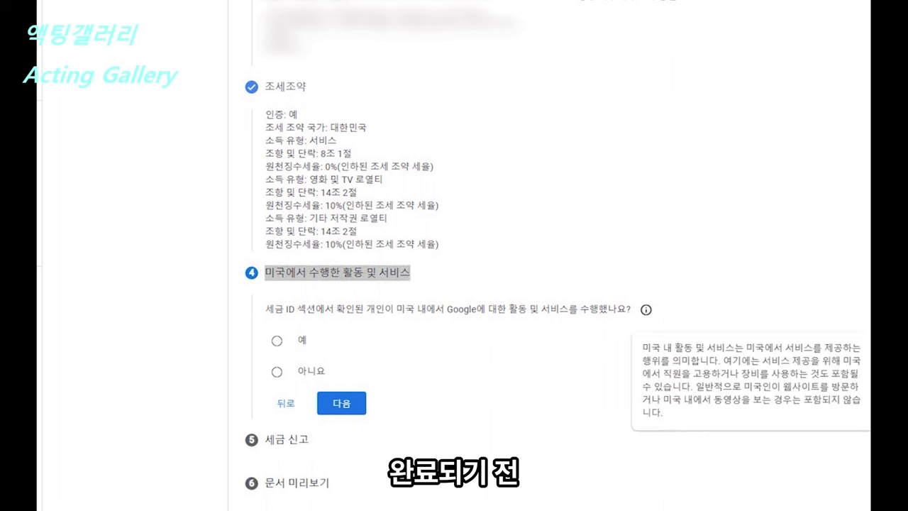
Step: Answer 아니요 to performing activities in the US, and consent to 우편 수신 중지 for tax document delivery
left_click(276, 372)
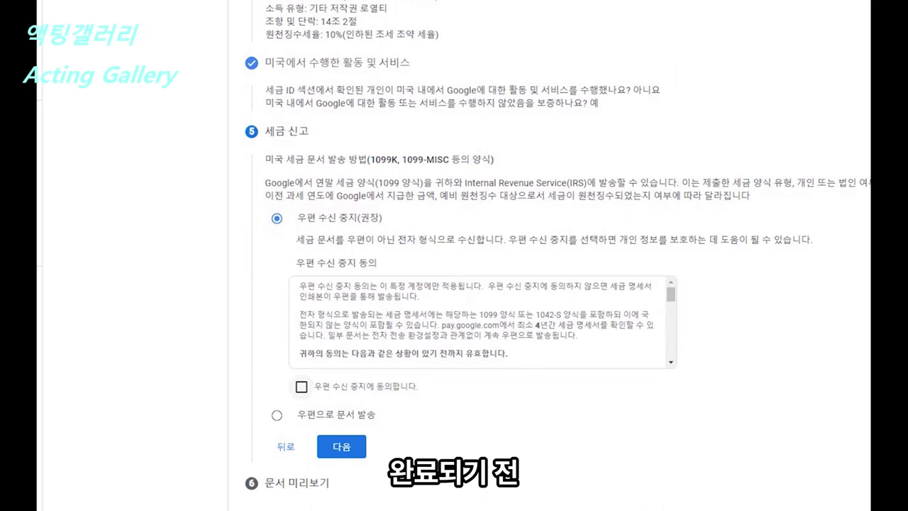
left_click(302, 386)
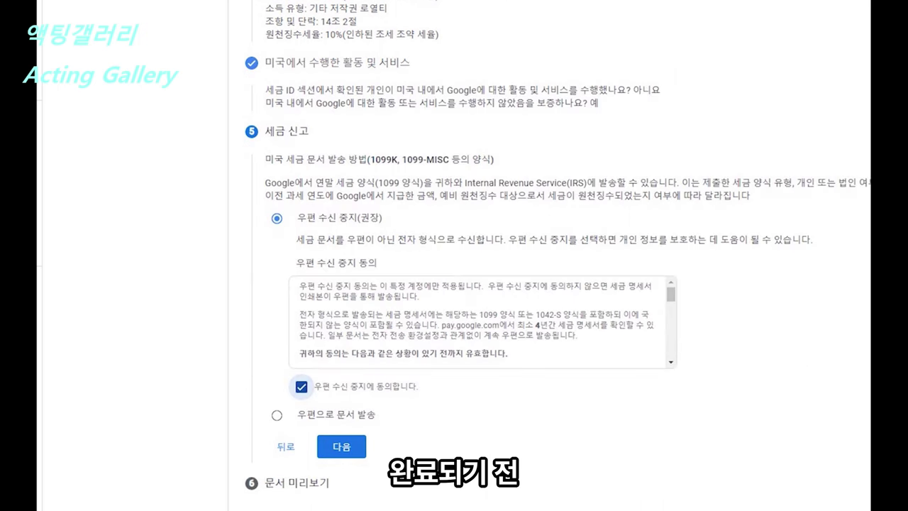
left_click(341, 446)
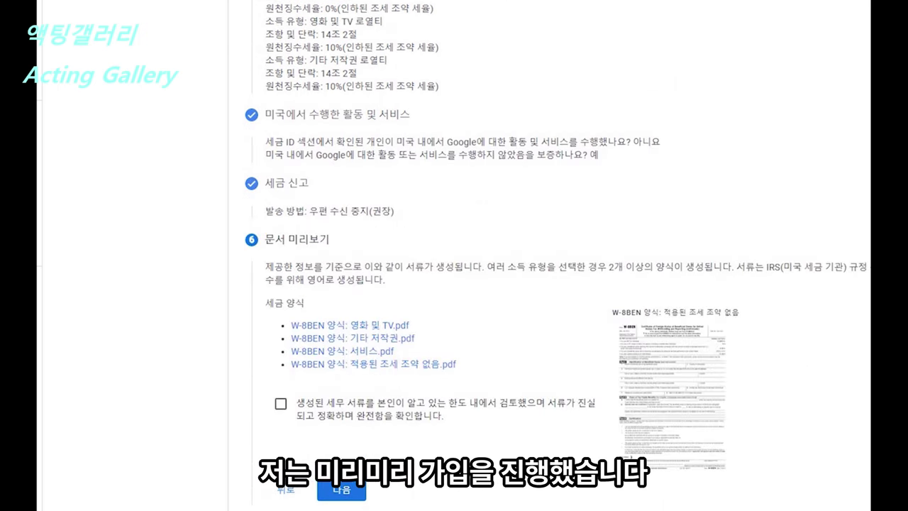
Step: Confirm the review of the generated W-8BEN documents and tick the tax form certification under penalty of perjury
left_click(281, 404)
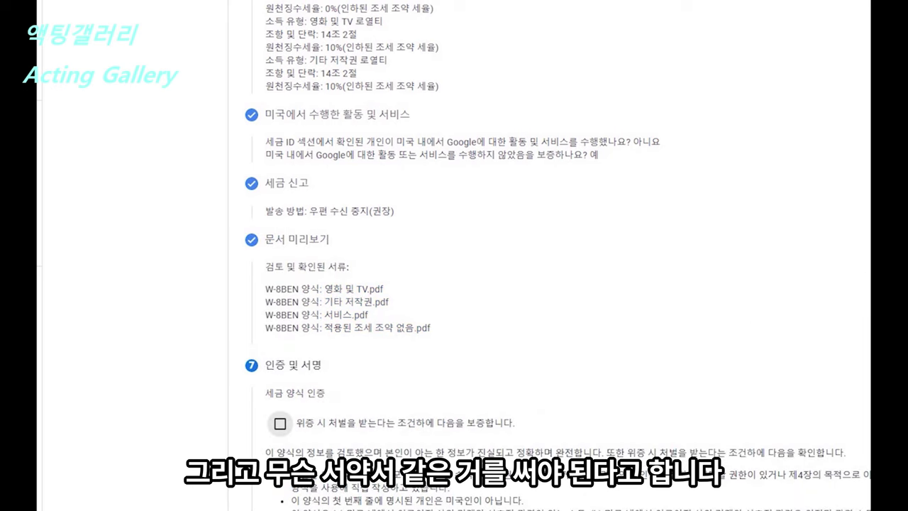
left_click(280, 423)
scroll(454, 283, "down", 10)
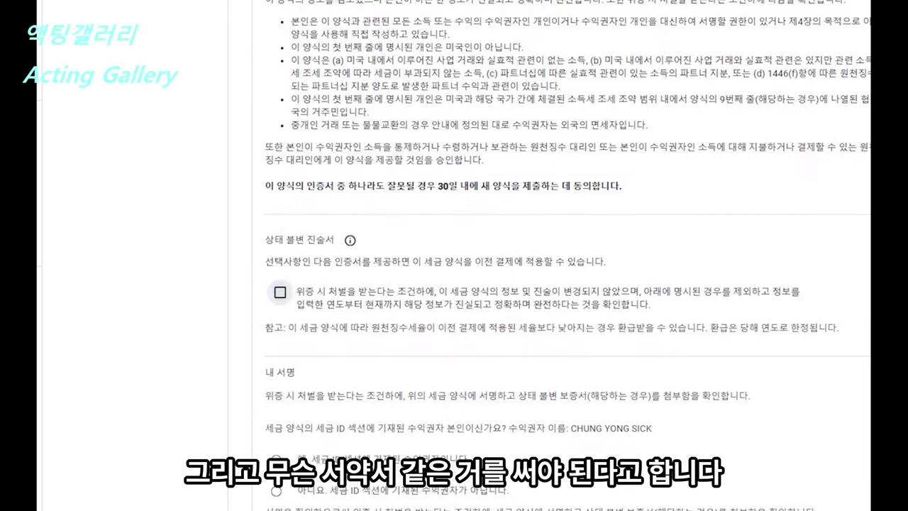
Step: Tick the 상태 불변 진술서 affidavit and set its year to 2023, leaving the optional change description empty
left_click(281, 292)
left_click(368, 345)
type("2020")
double_click(318, 346)
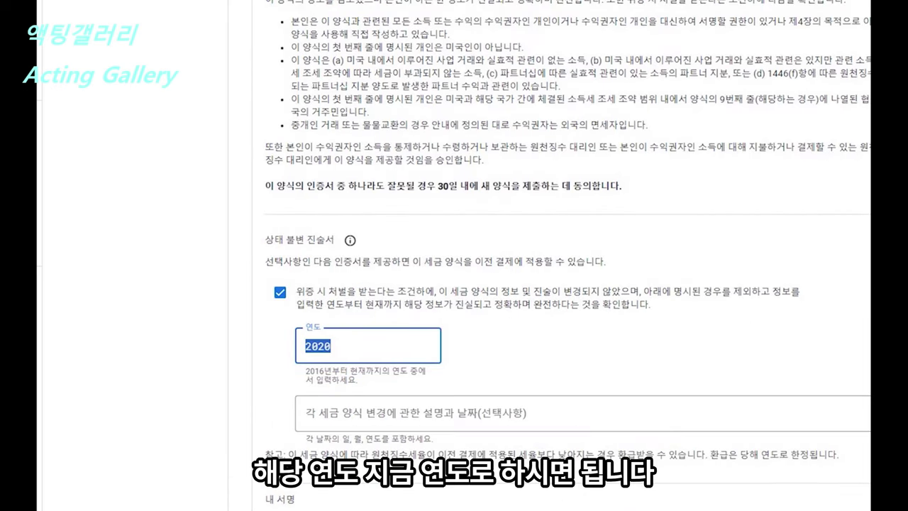
type("2023")
left_click(415, 413)
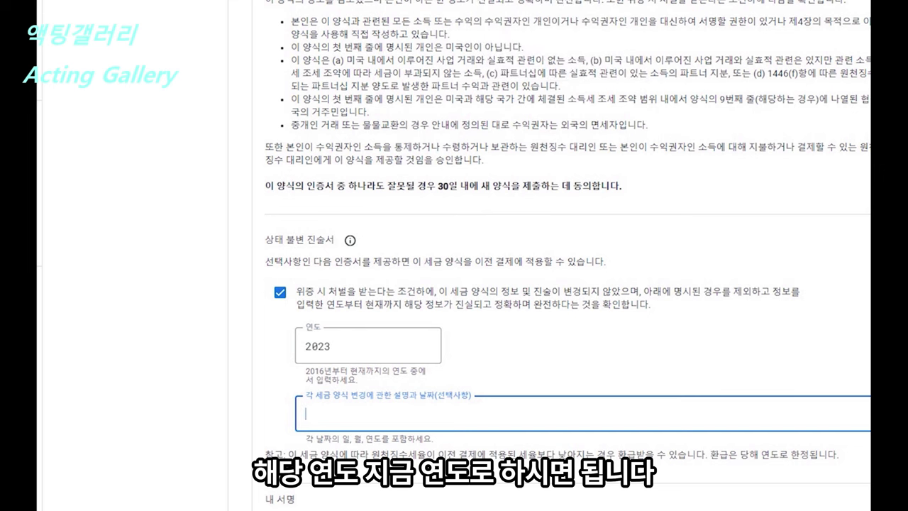
Step: Declare in the signature section that the signer is the beneficial owner listed in the tax ID section
scroll(454, 284, "down", 3)
left_click(276, 391)
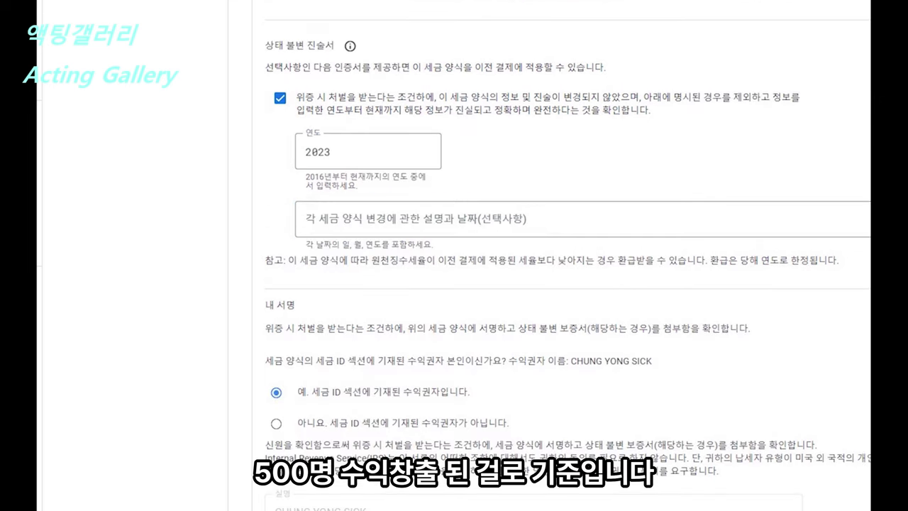
scroll(276, 391, "down", 1)
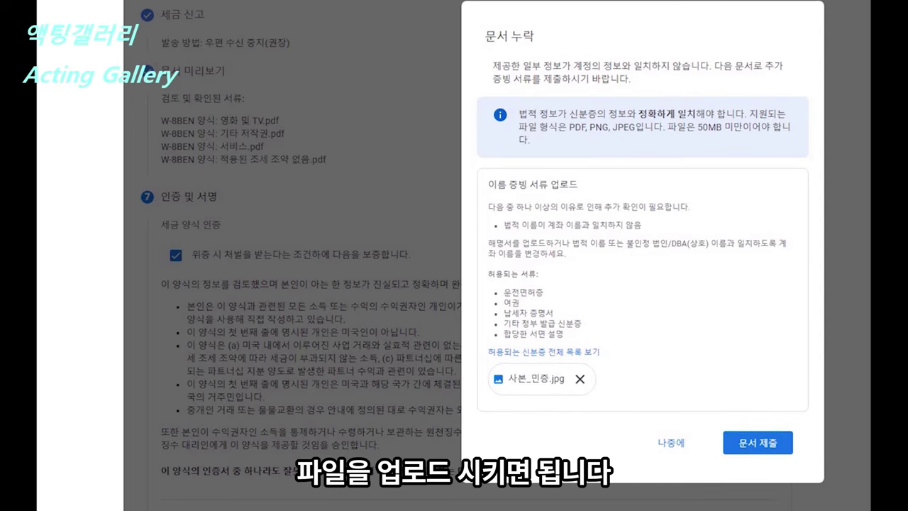
Step: Submit 사본_민증.jpg as the name verification document, then read and acknowledge the verification notice
left_click(757, 442)
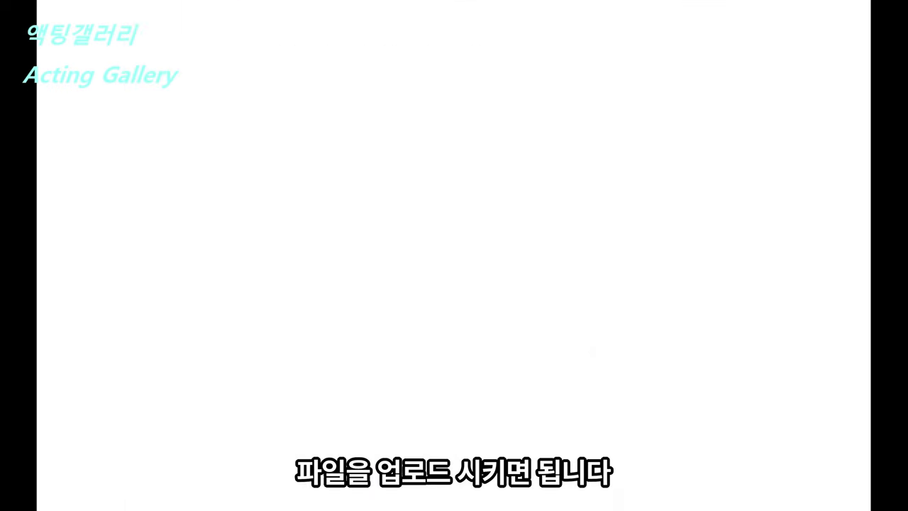
left_click_drag(291, 240, 676, 254)
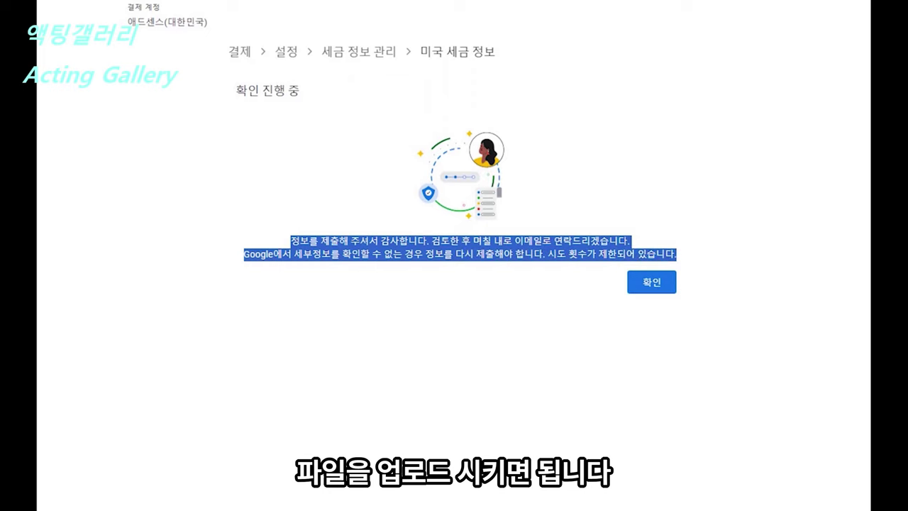
left_click(651, 282)
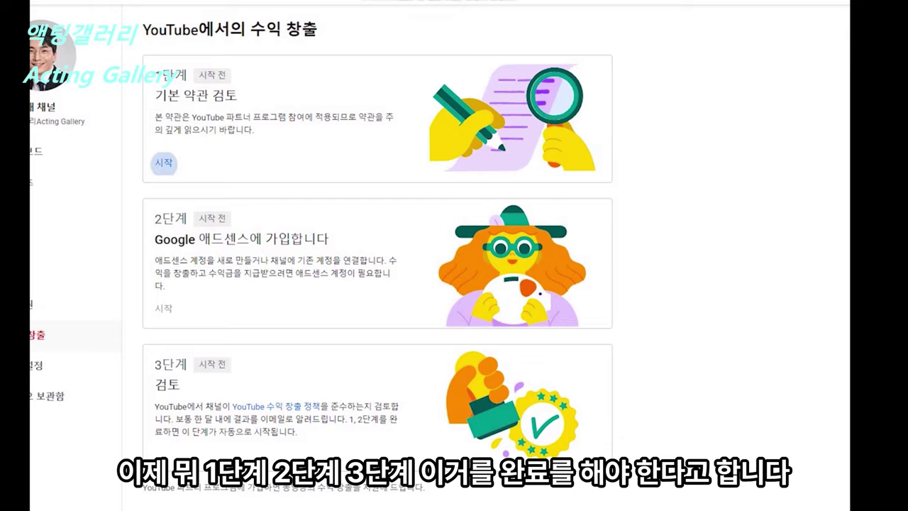
Step: In YouTube Studio, start monetization step 1 and go through the Partner Program base terms to accept them
left_click(164, 162)
scroll(567, 283, "down", 15)
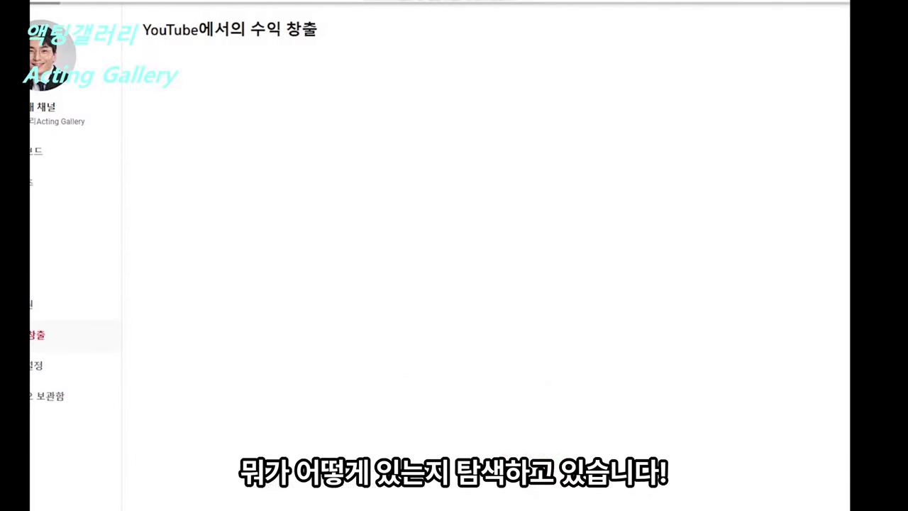
Step: Start monetization step 2, answer whether an AdSense account already exists, and continue to AdSense
left_click(164, 308)
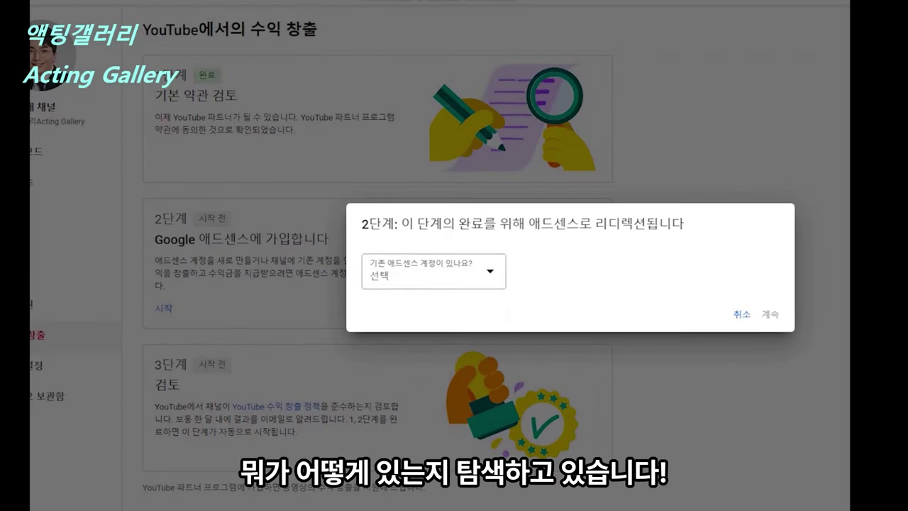
left_click(436, 272)
left_click(428, 268)
left_click(769, 357)
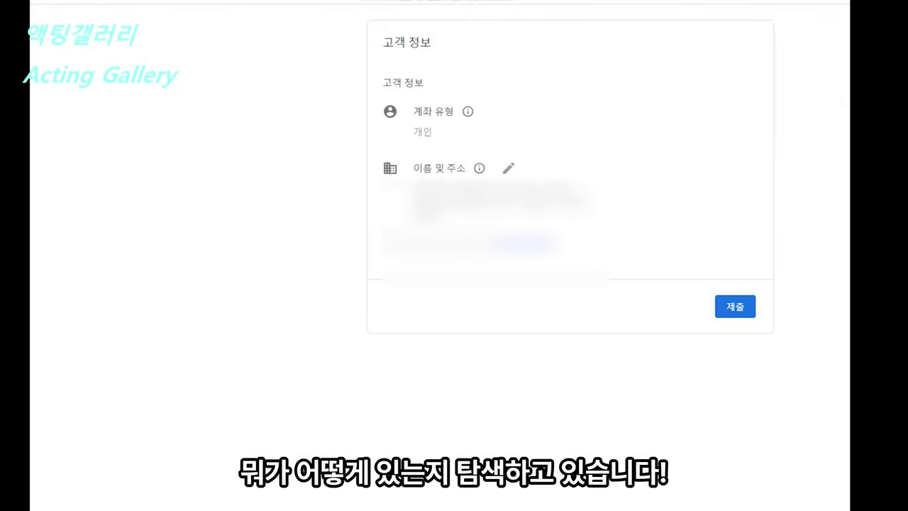
Step: Check the account type and the name and address explanations, and submit the customer information to AdSense
mouse_move(467, 111)
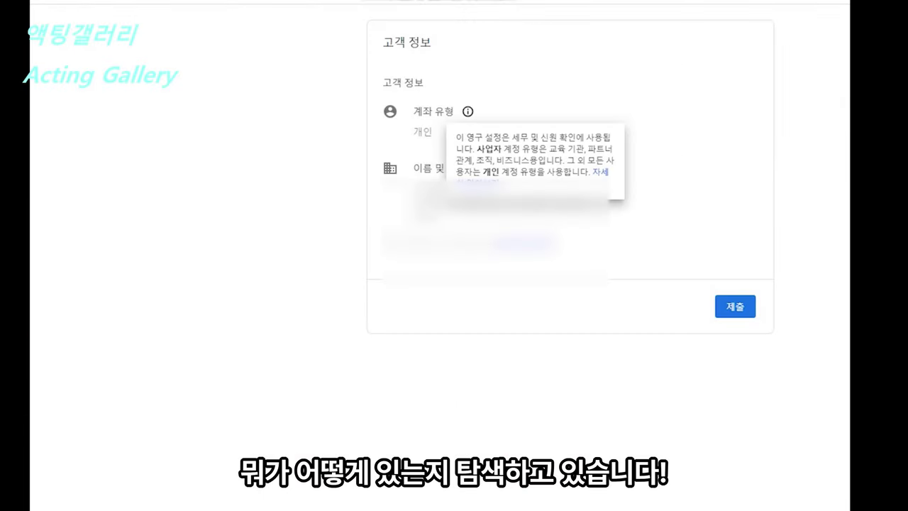
mouse_move(479, 168)
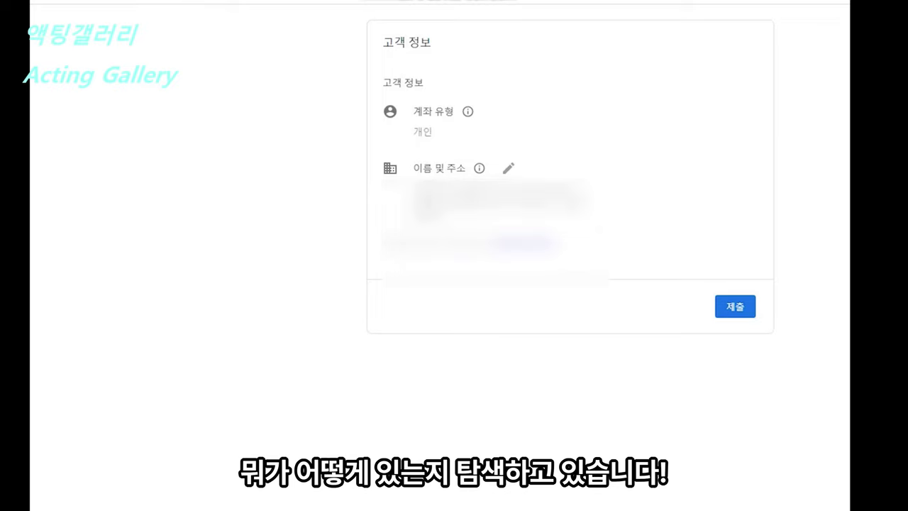
left_click(735, 306)
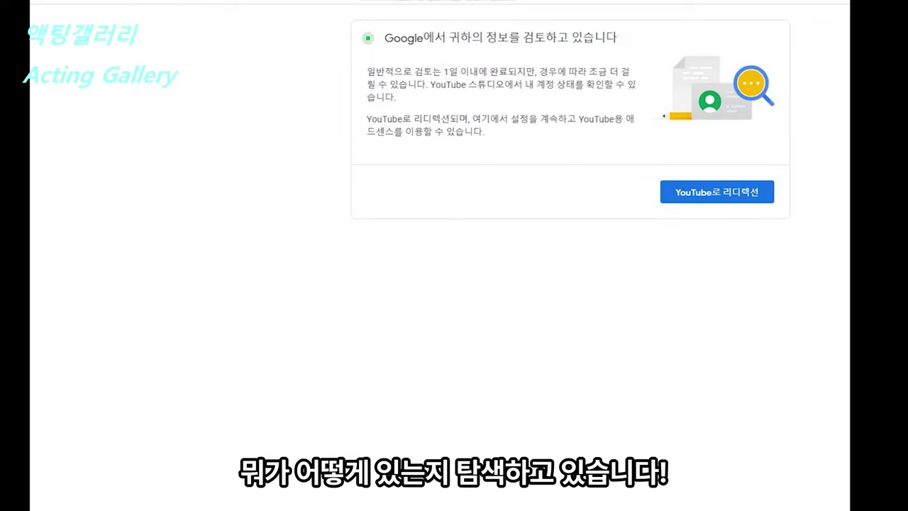
Step: Read the AdSense information review notice and the step 3 channel review conditions on the YouTube monetization page
left_click_drag(445, 38, 546, 38)
left_click_drag(442, 72, 609, 73)
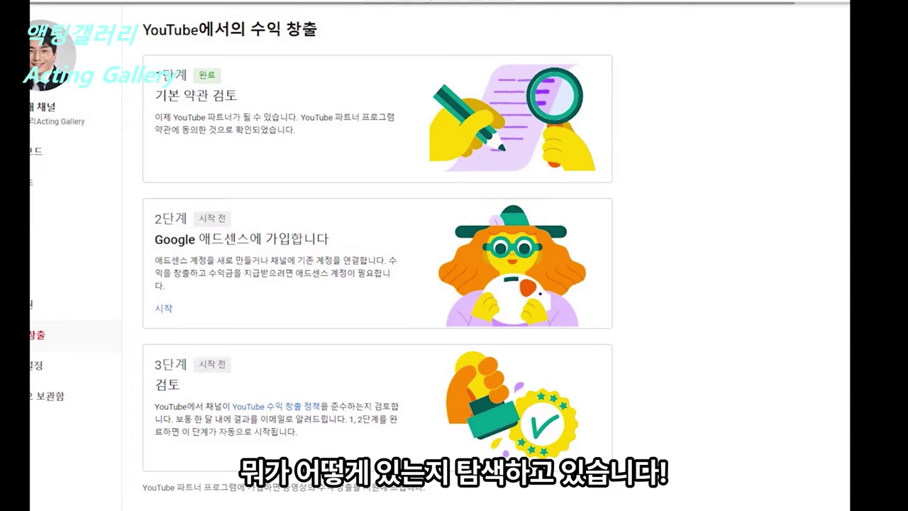
left_click_drag(155, 406, 392, 406)
left_click_drag(184, 419, 398, 419)
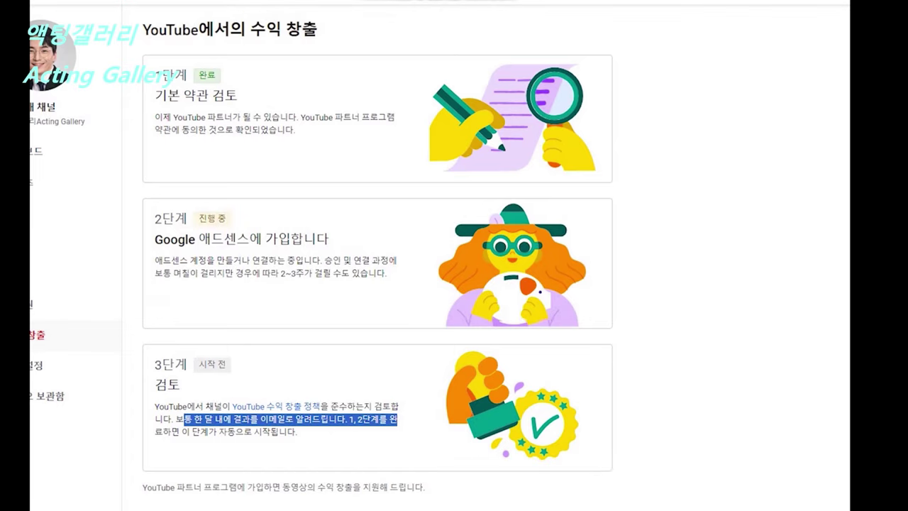
left_click_drag(155, 428, 297, 429)
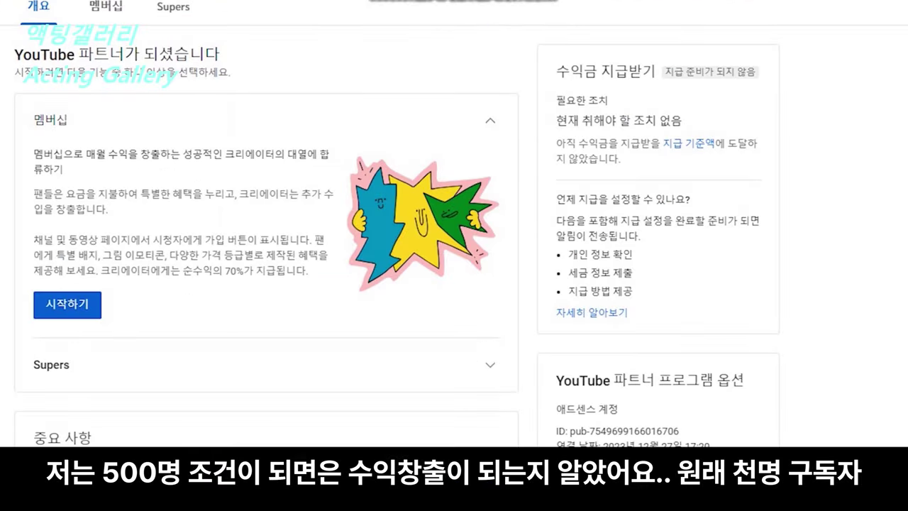
Step: Look through the 멤버십 and Supers monetization features available to the channel
left_click(105, 7)
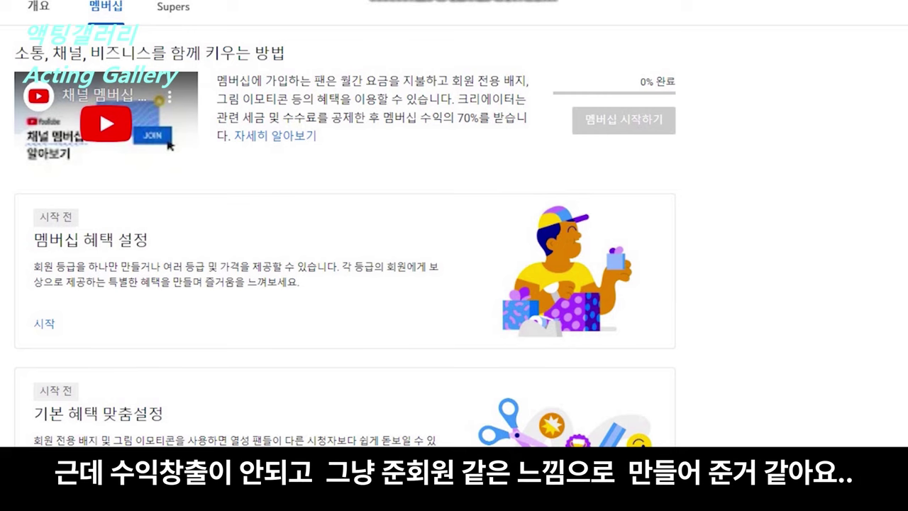
left_click(173, 3)
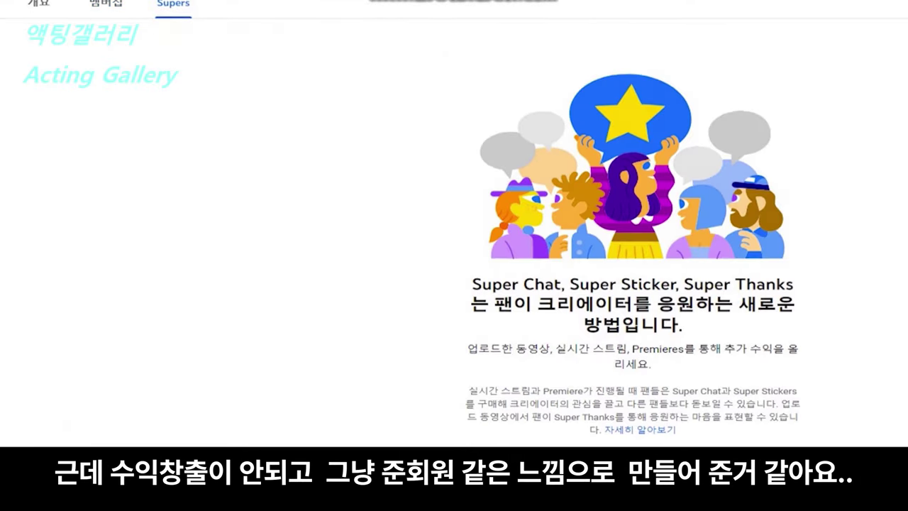